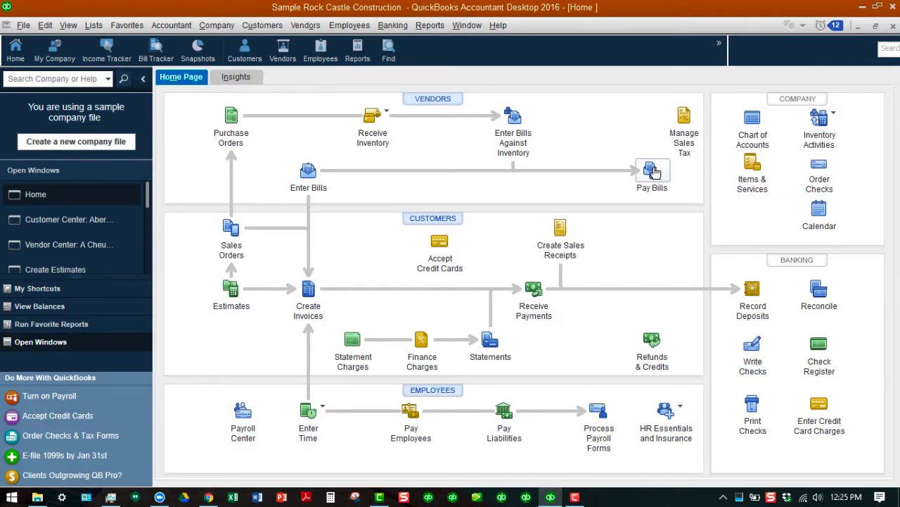
Start paying bills and filter the list of all open bills to the vendor Cal Gas & Electric.
{"action": "left_click", "coordinate": [654, 171]}
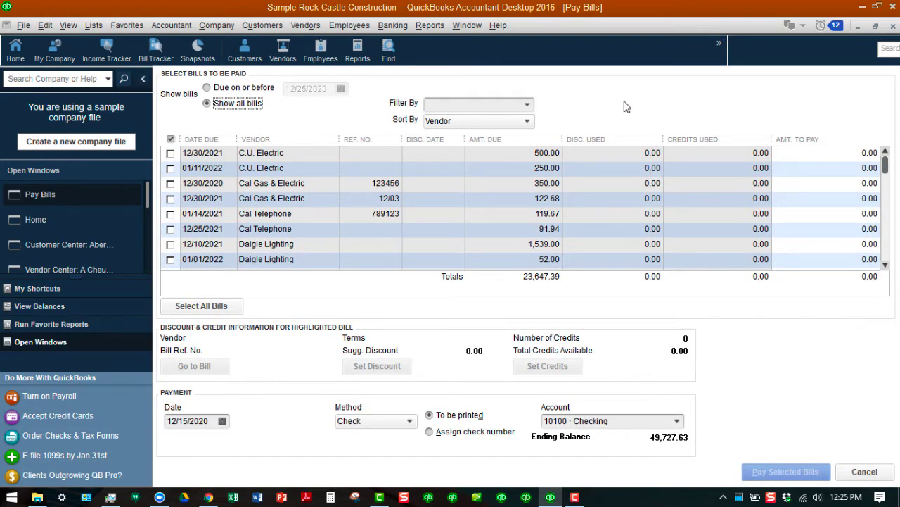
{"action": "scroll", "coordinate": [626, 107], "scroll_direction": "down", "scroll_amount": 10}
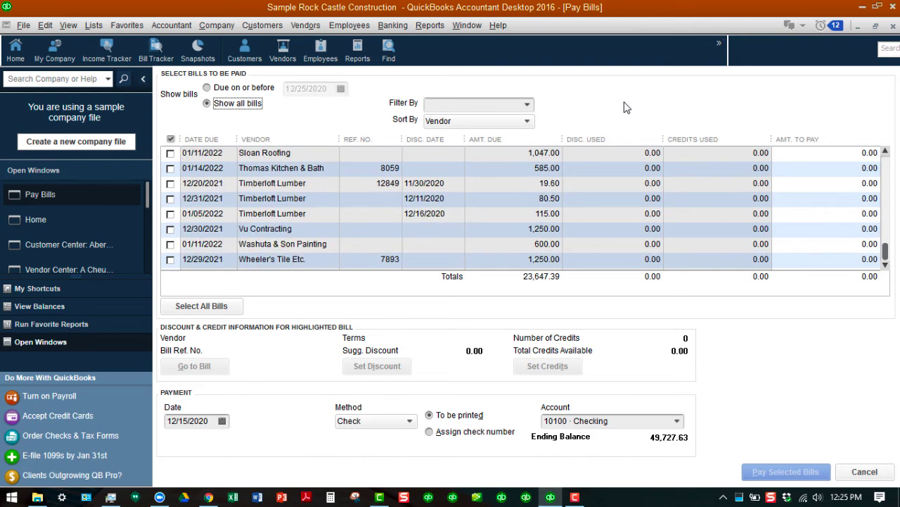
{"action": "scroll", "coordinate": [626, 106], "scroll_direction": "up", "scroll_amount": 4}
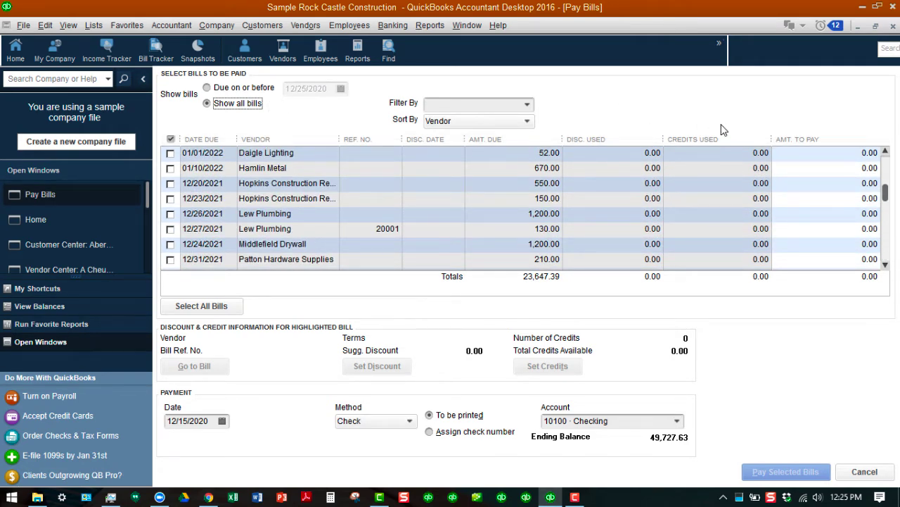
{"action": "left_click", "coordinate": [528, 104]}
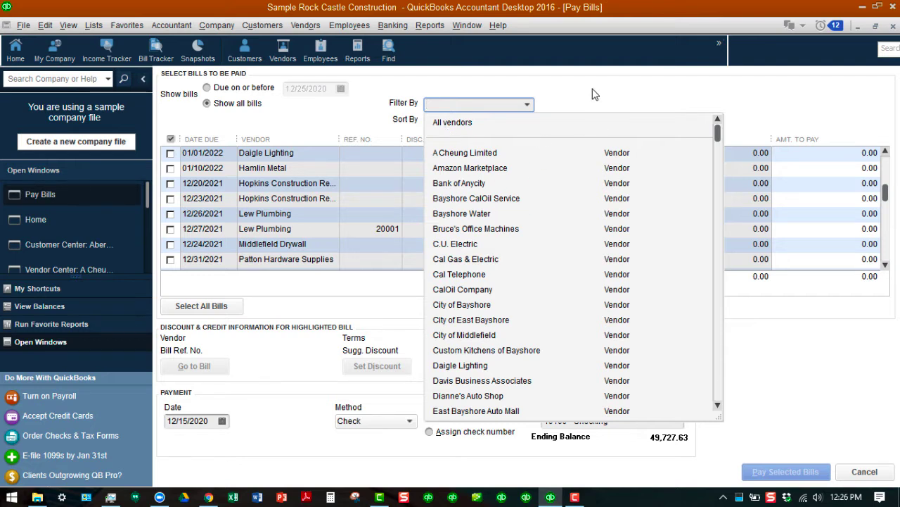
{"action": "left_click", "coordinate": [514, 199]}
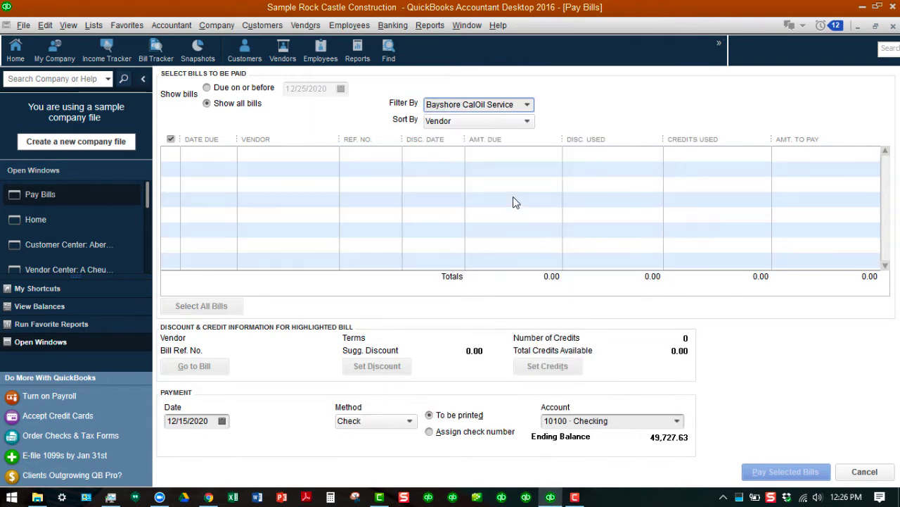
{"action": "left_click", "coordinate": [527, 104]}
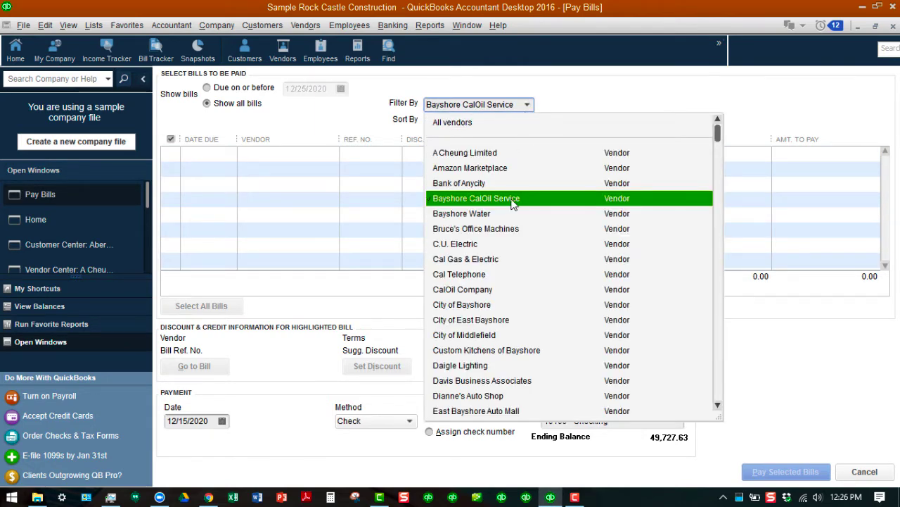
{"action": "left_click", "coordinate": [484, 261]}
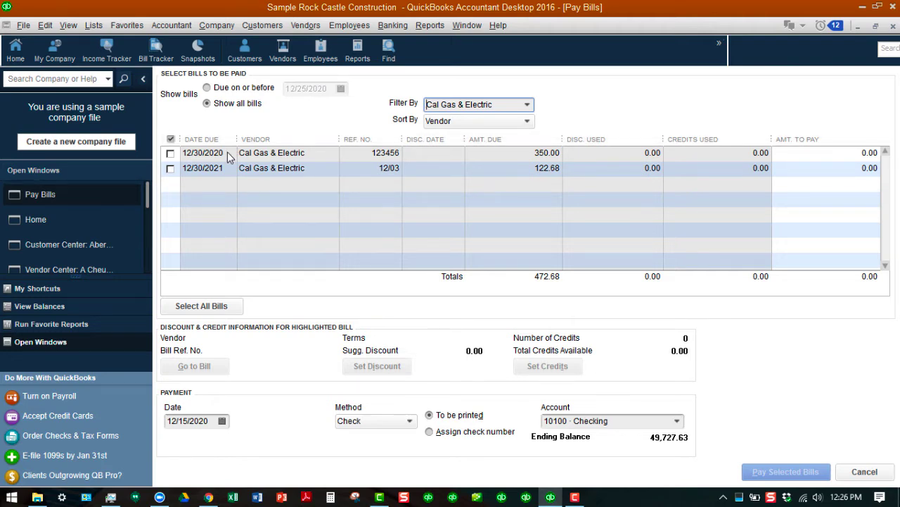
Mark the Cal Gas & Electric bill due 12/30/2020 for payment by check with an assigned check number.
{"action": "left_click", "coordinate": [170, 153]}
{"action": "left_click", "coordinate": [170, 153]}
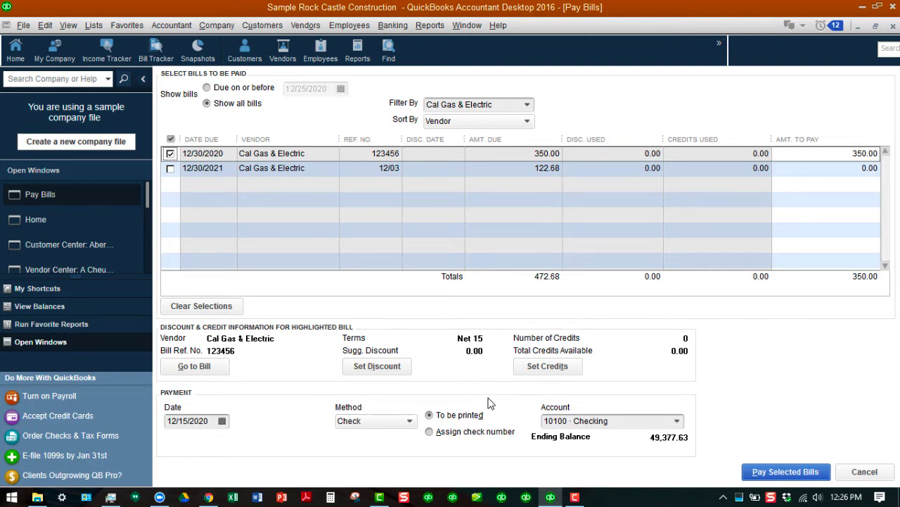
{"action": "left_click", "coordinate": [409, 421]}
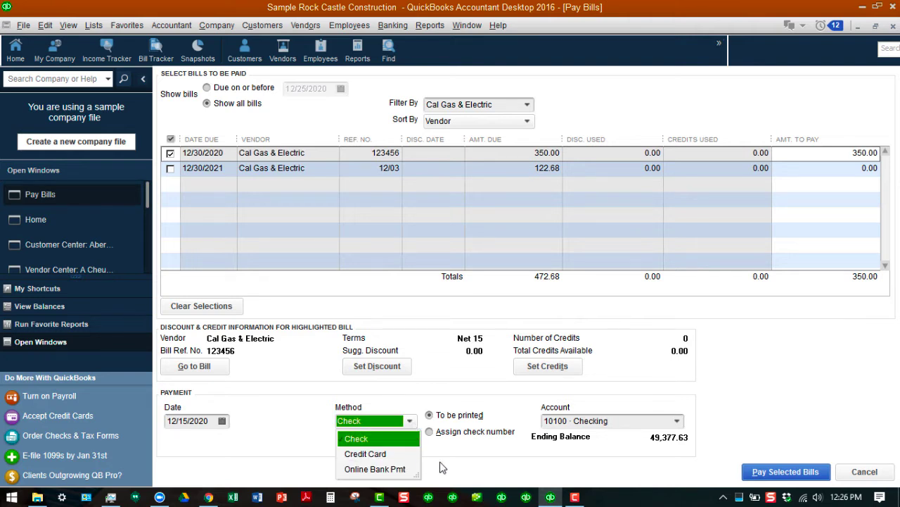
{"action": "left_click", "coordinate": [444, 385]}
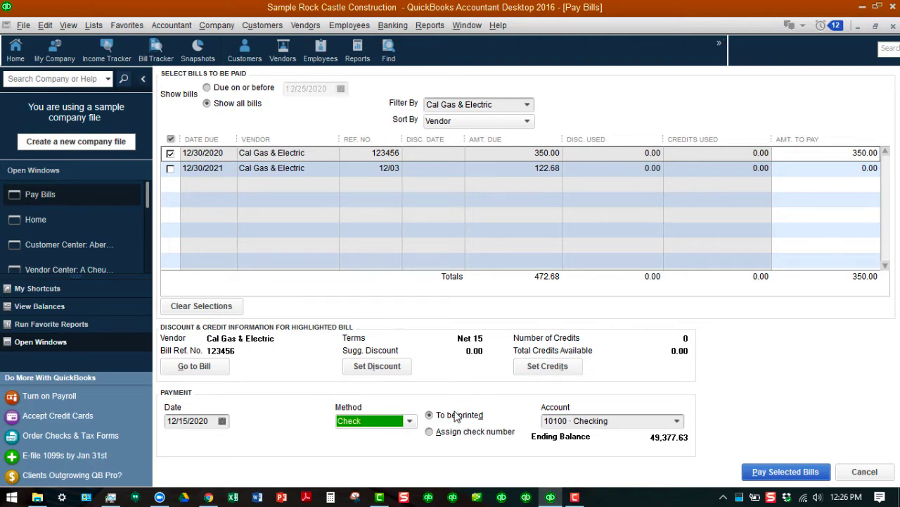
{"action": "left_click", "coordinate": [429, 432]}
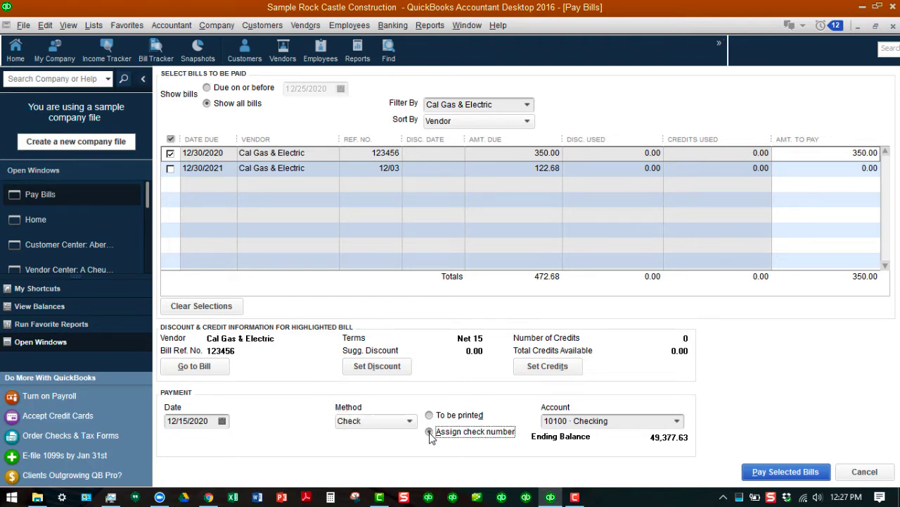
{"action": "left_click", "coordinate": [429, 415]}
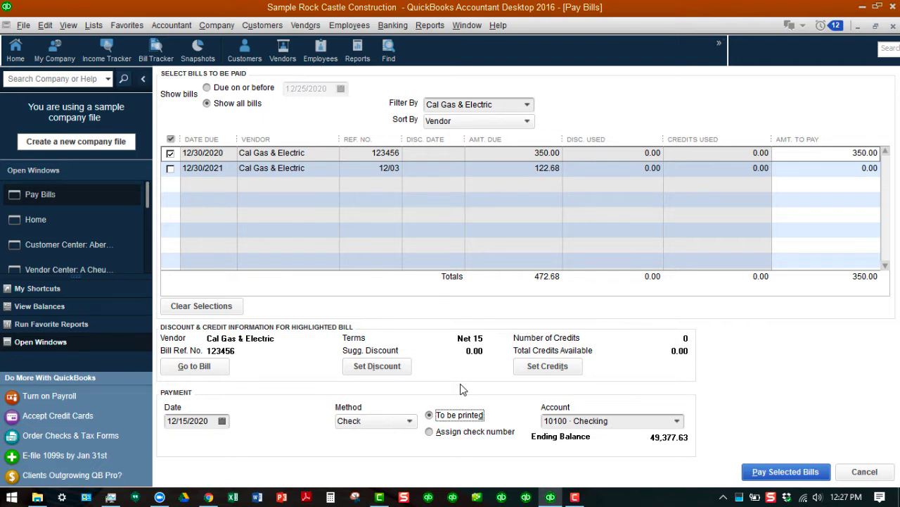
{"action": "left_click", "coordinate": [430, 432]}
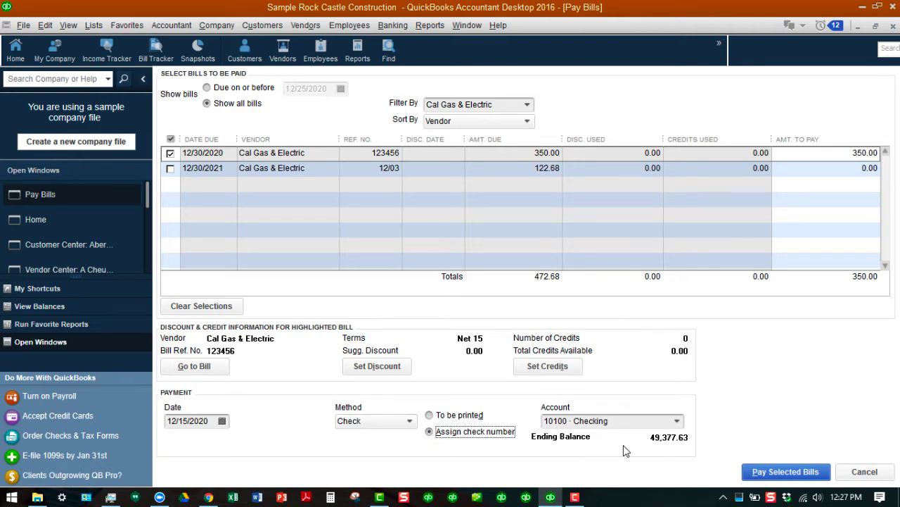
Set the payment date to 12/28/2020 and pay the selected bill, letting QuickBooks assign the check number.
{"action": "left_click", "coordinate": [223, 420]}
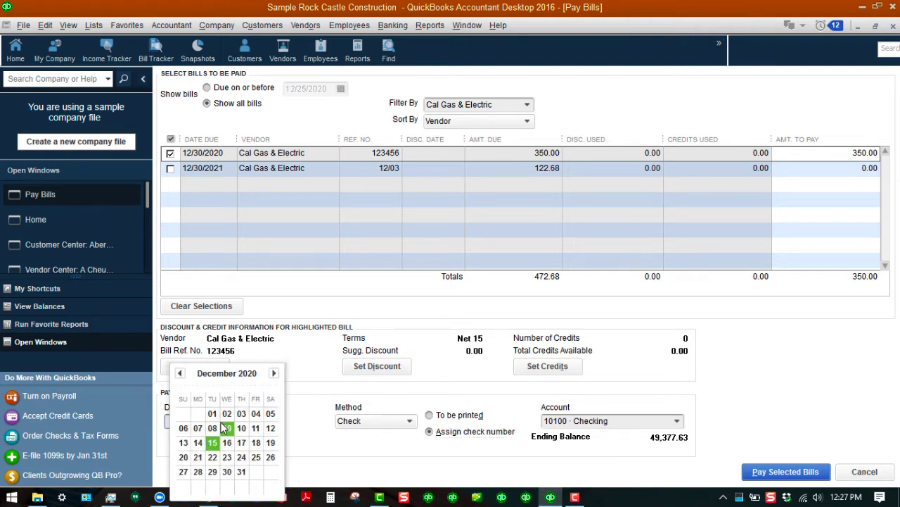
{"action": "left_click", "coordinate": [198, 473]}
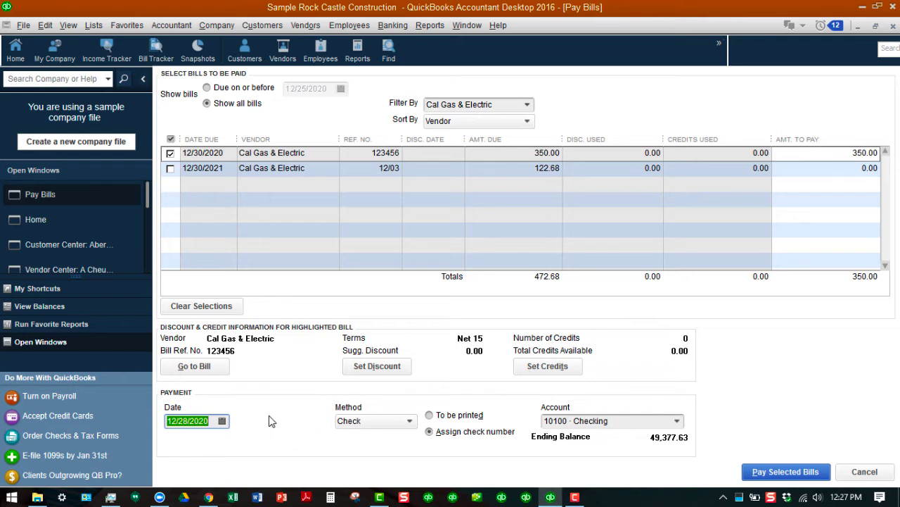
{"action": "left_click", "coordinate": [786, 472]}
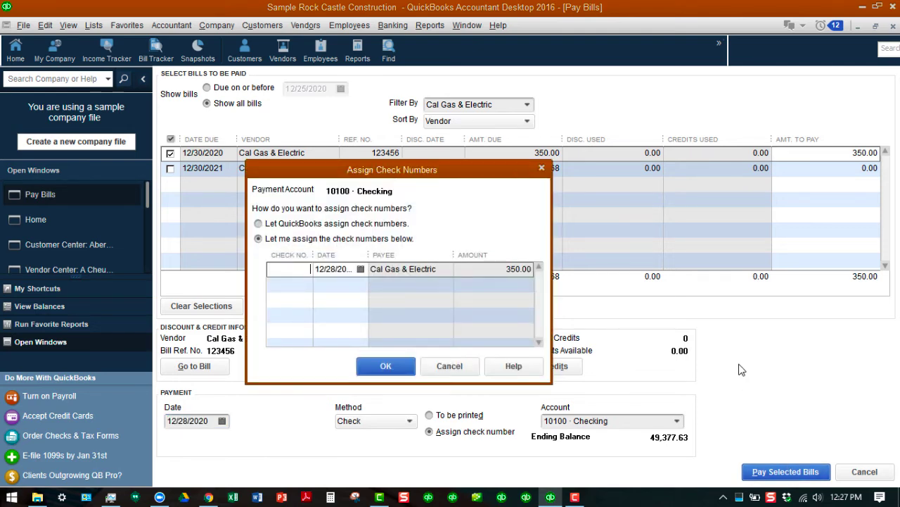
{"action": "left_click", "coordinate": [259, 223]}
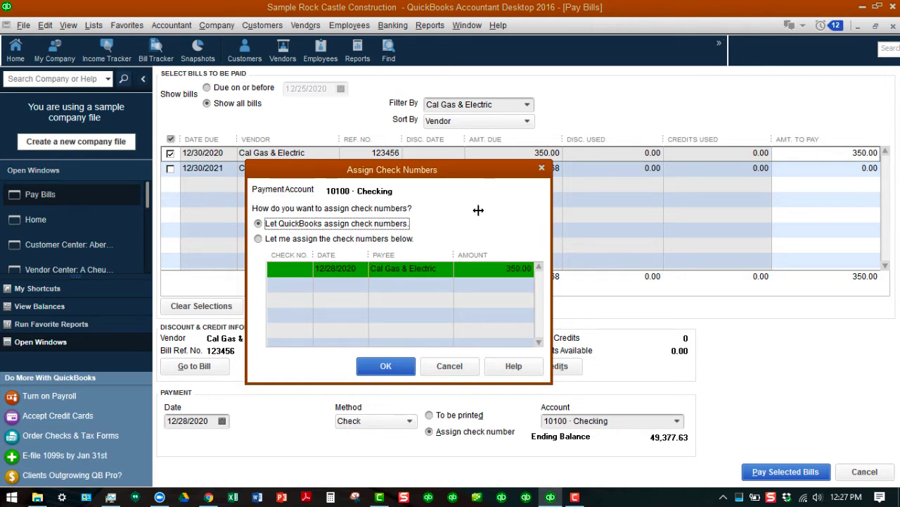
{"action": "left_click", "coordinate": [259, 239]}
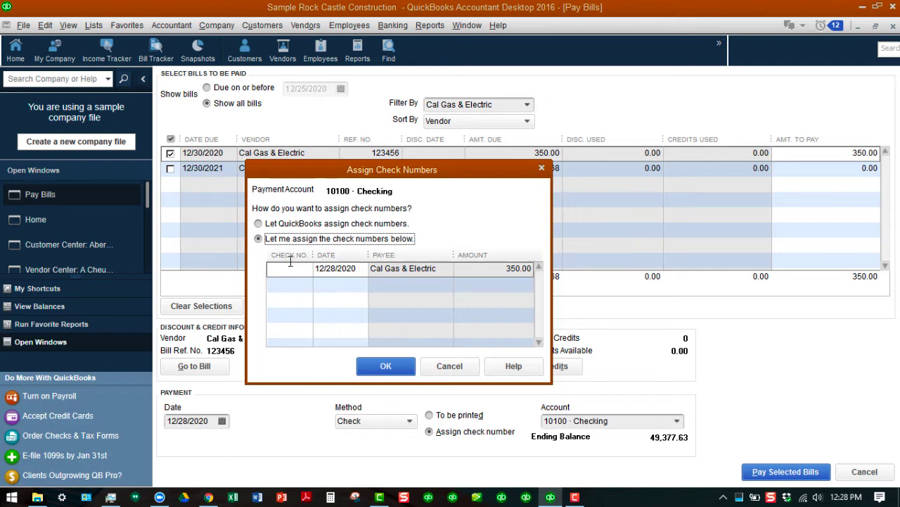
{"action": "left_click", "coordinate": [259, 223]}
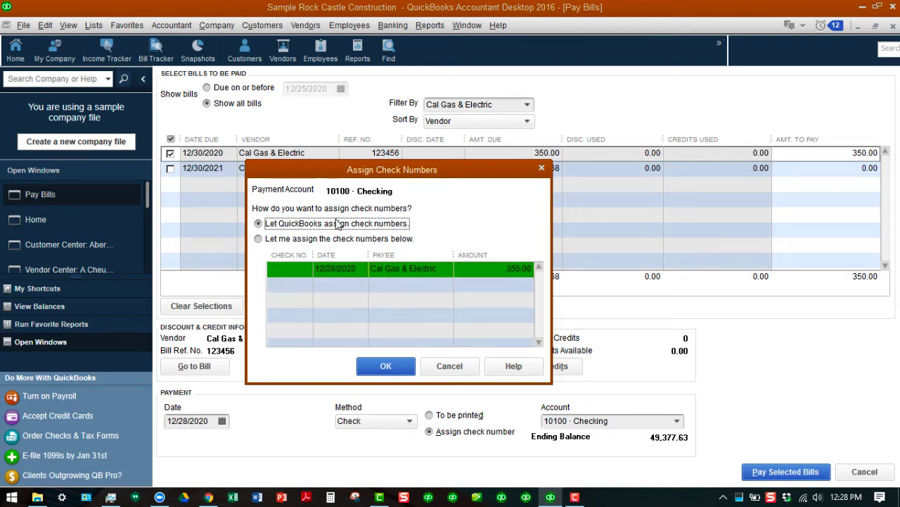
{"action": "left_click", "coordinate": [386, 366]}
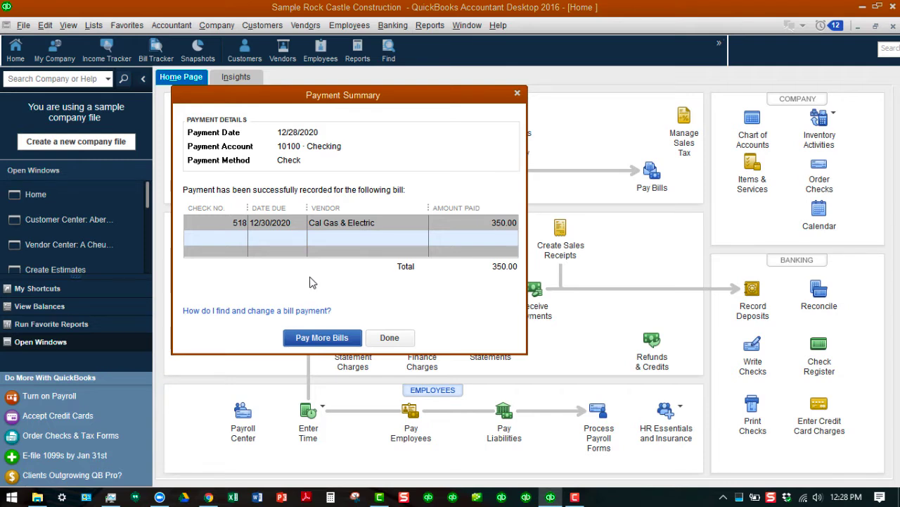
Continue paying more bills and filter the bill list to the vendor Daigle Lighting.
{"action": "left_click", "coordinate": [333, 338]}
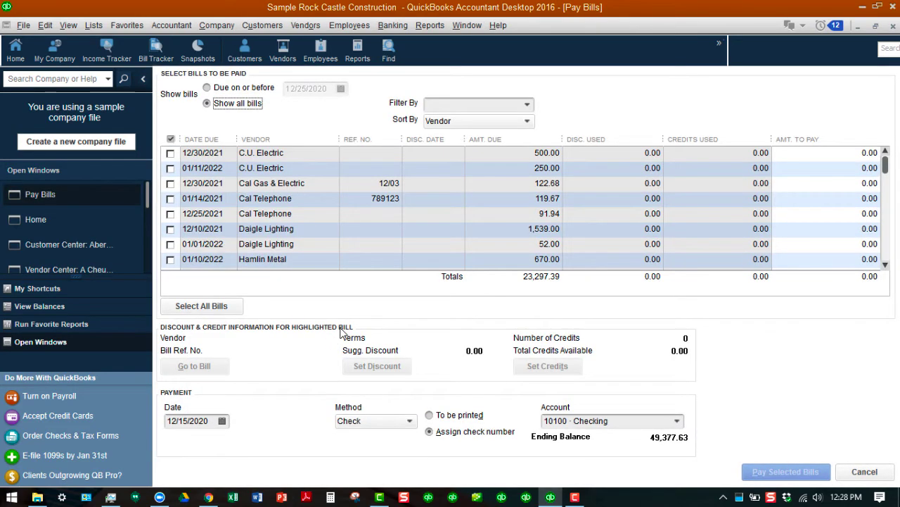
{"action": "left_click", "coordinate": [529, 124]}
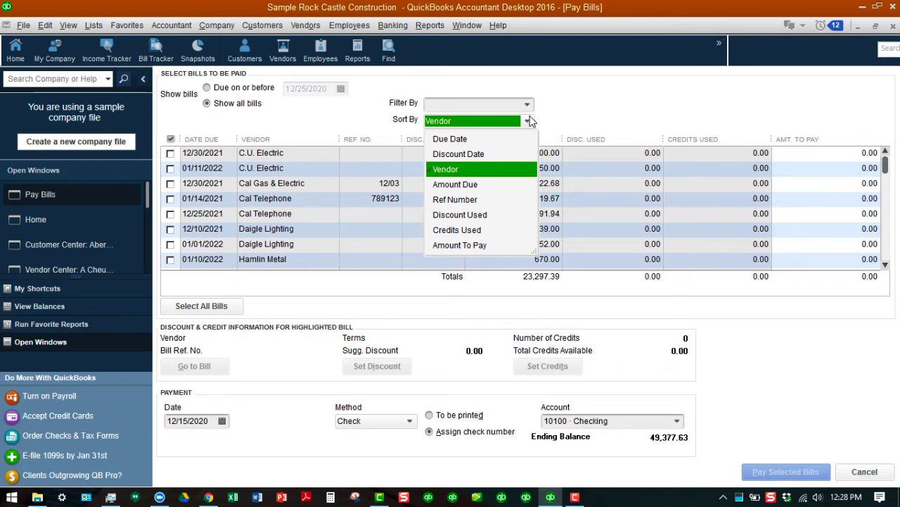
{"action": "left_click", "coordinate": [561, 107]}
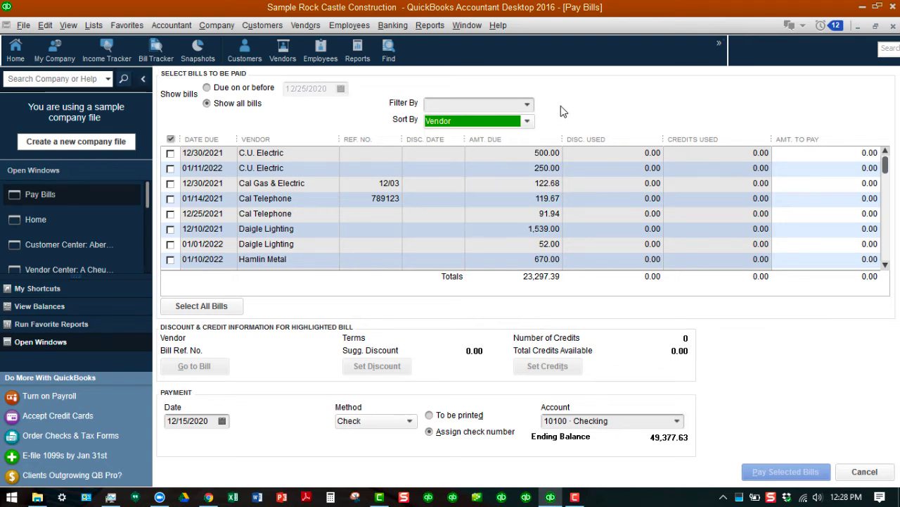
{"action": "left_click", "coordinate": [528, 106]}
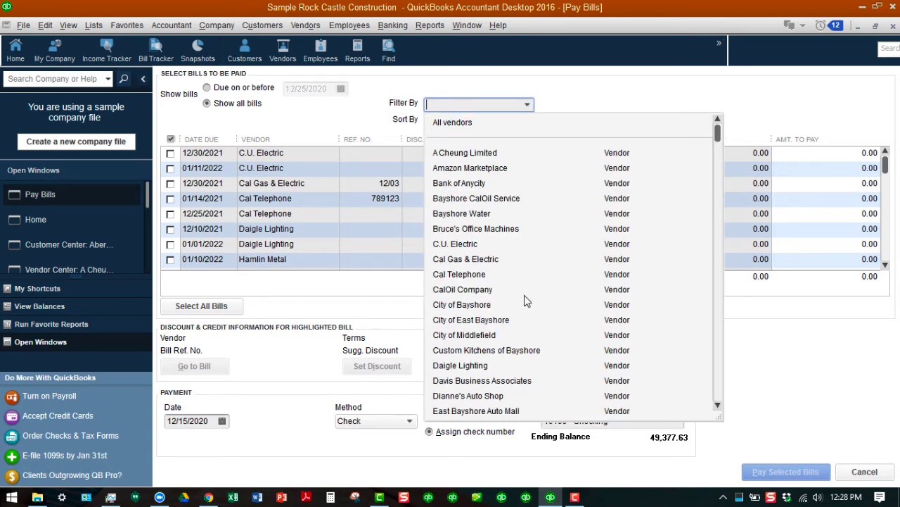
{"action": "left_click", "coordinate": [459, 367]}
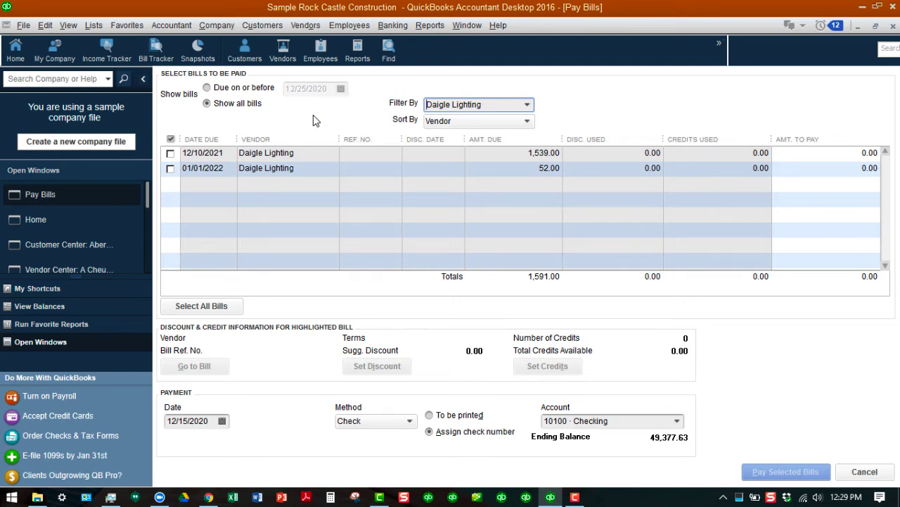
Mark the Daigle Lighting bill due 01/01/2022 for payment with a check set to be printed.
{"action": "left_click", "coordinate": [170, 168]}
{"action": "left_click", "coordinate": [171, 168]}
{"action": "left_click", "coordinate": [170, 168]}
{"action": "left_click", "coordinate": [170, 168]}
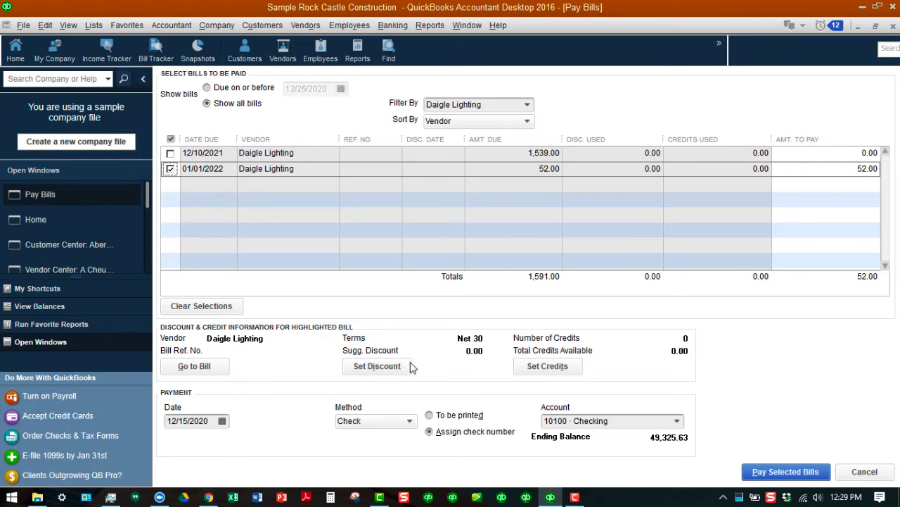
{"action": "left_click", "coordinate": [430, 416]}
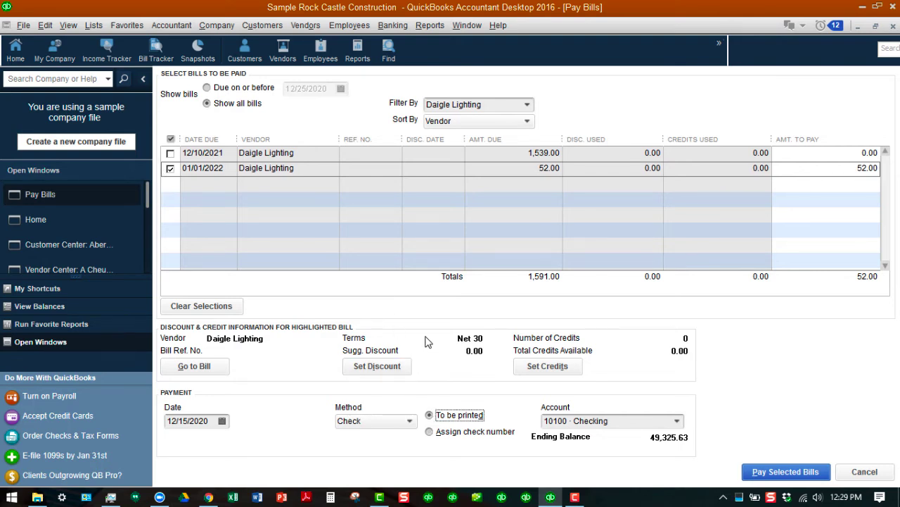
Set the payment date to 12/29/2020 and pay the selected Daigle Lighting bill.
{"action": "left_click", "coordinate": [222, 421]}
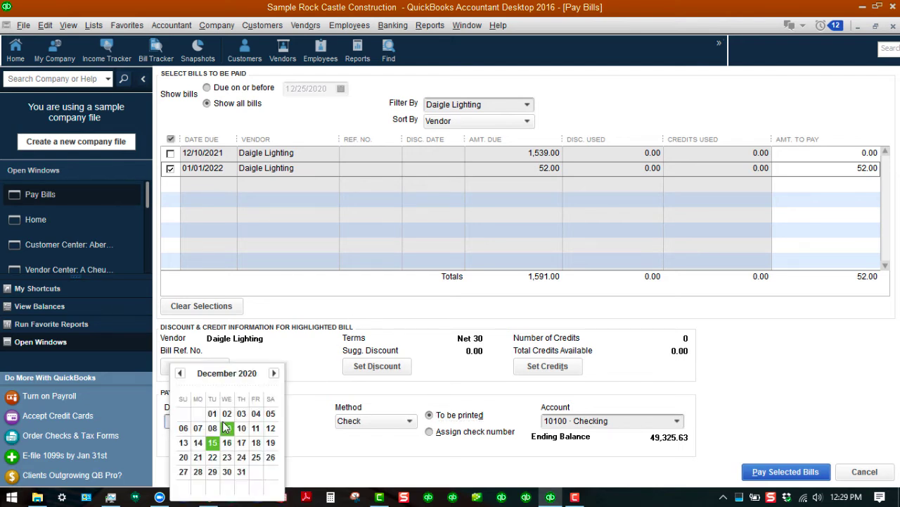
{"action": "left_click", "coordinate": [213, 472]}
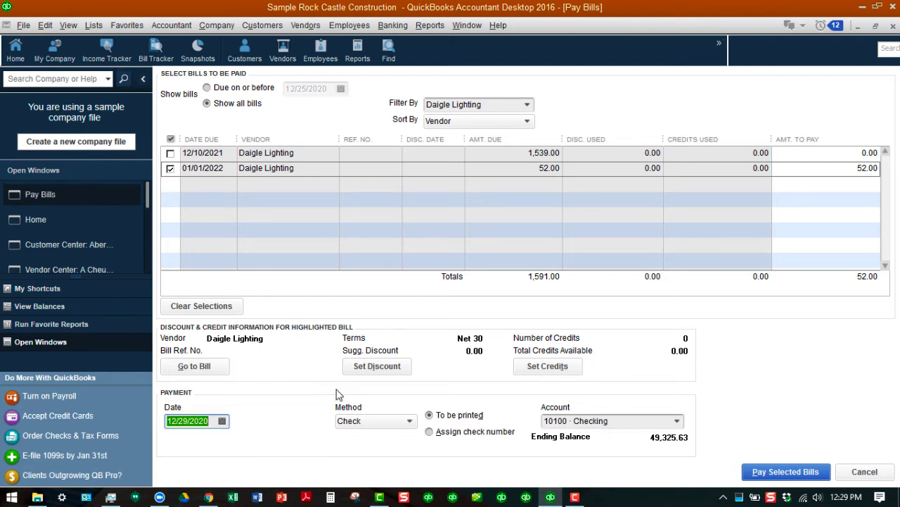
{"action": "left_click", "coordinate": [783, 472]}
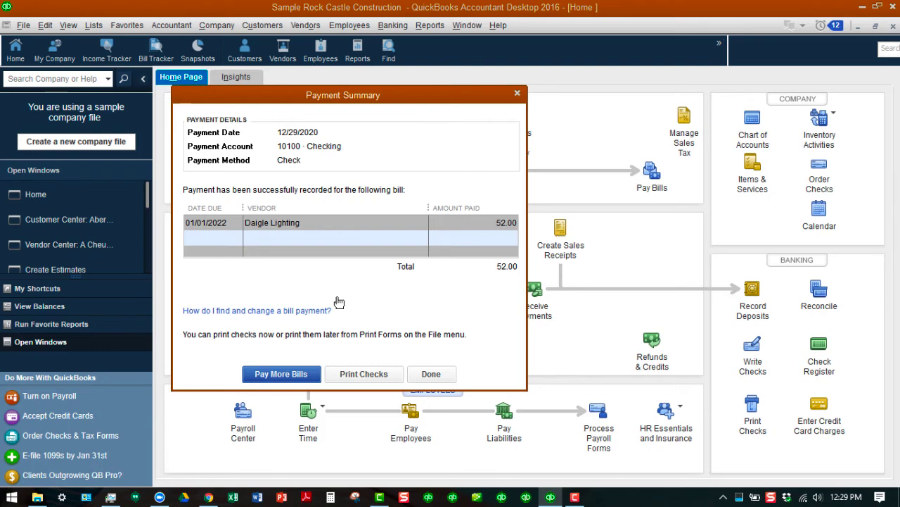
Print the Daigle Lighting check from the payment summary and confirm that it printed correctly.
{"action": "left_click", "coordinate": [372, 378]}
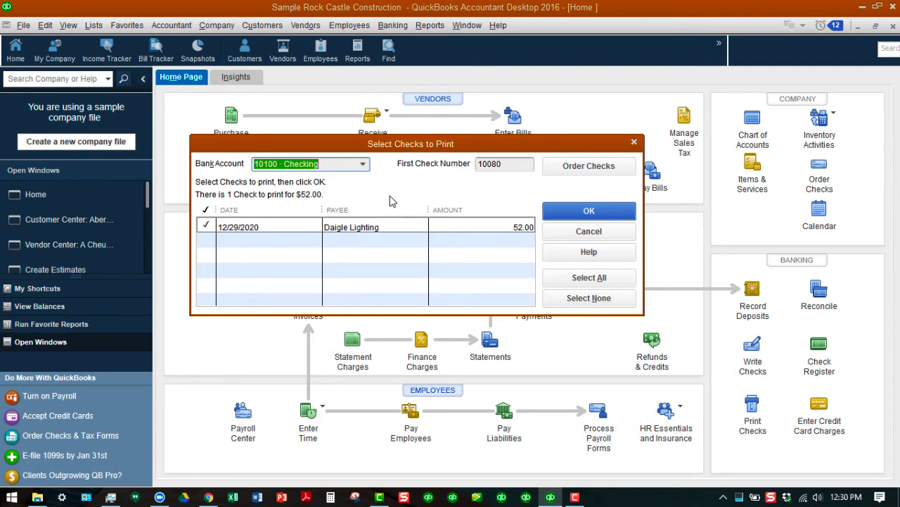
{"action": "left_click", "coordinate": [590, 211]}
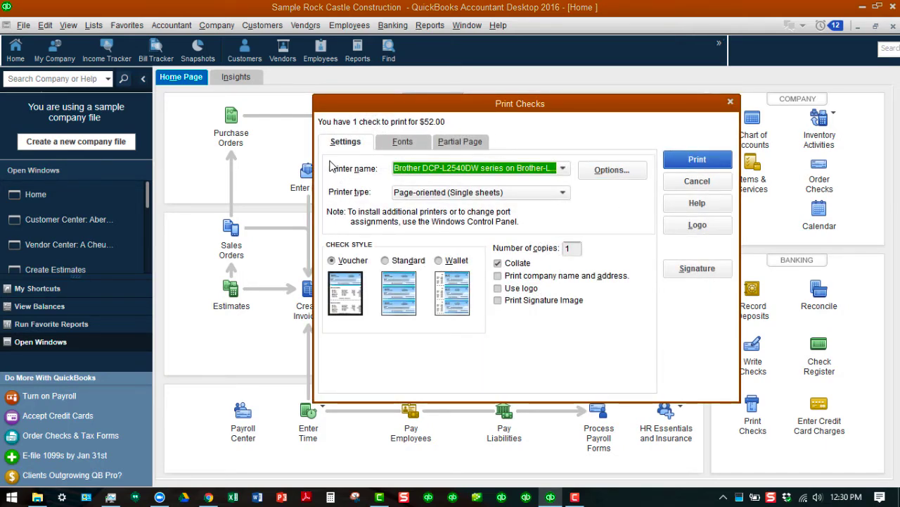
{"action": "left_click", "coordinate": [704, 160]}
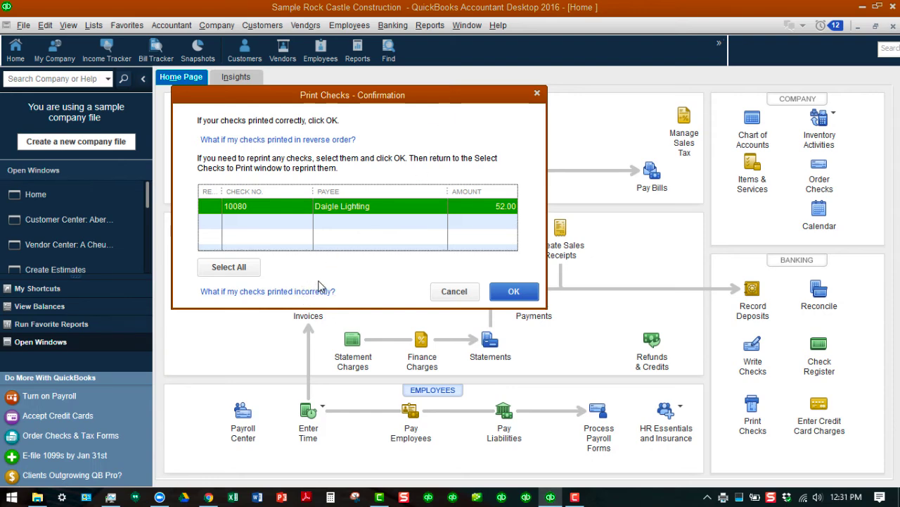
{"action": "left_click", "coordinate": [514, 292]}
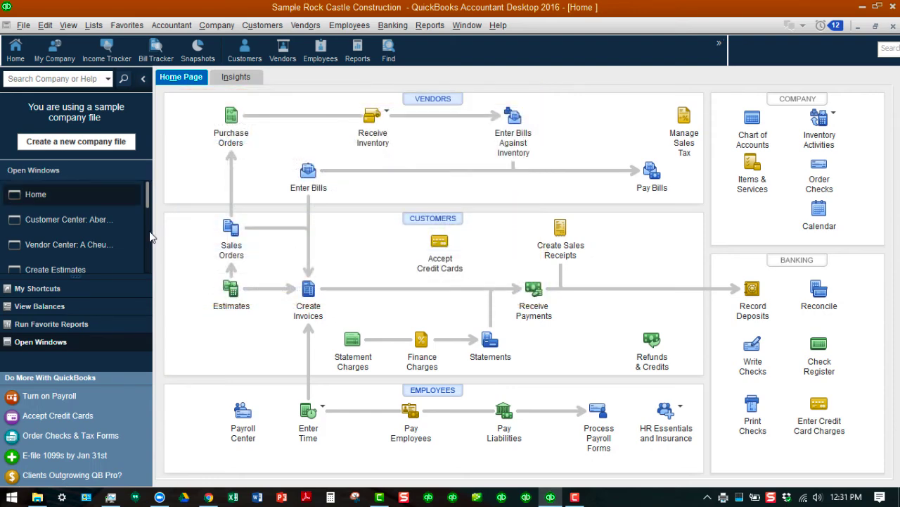
Review the bill payments in the Checking account register and look at the list of checks waiting for printing.
{"action": "left_click", "coordinate": [61, 310]}
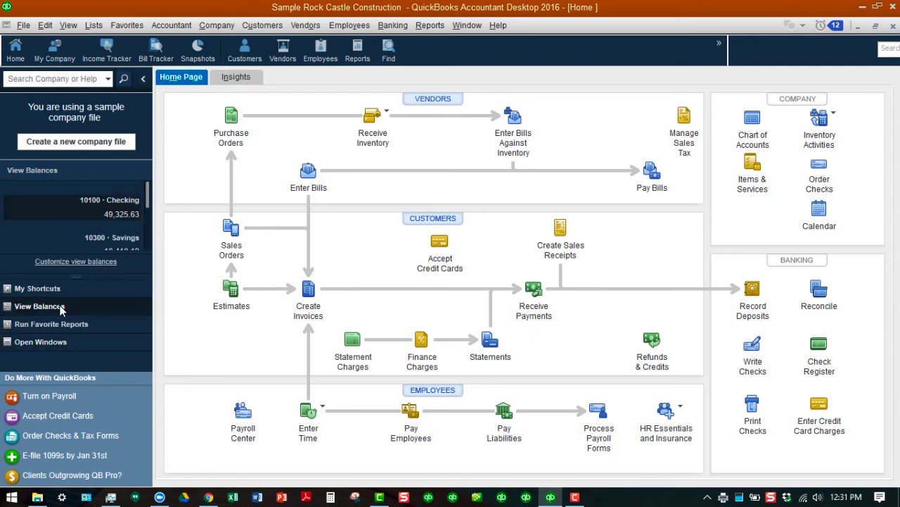
{"action": "left_click", "coordinate": [129, 202]}
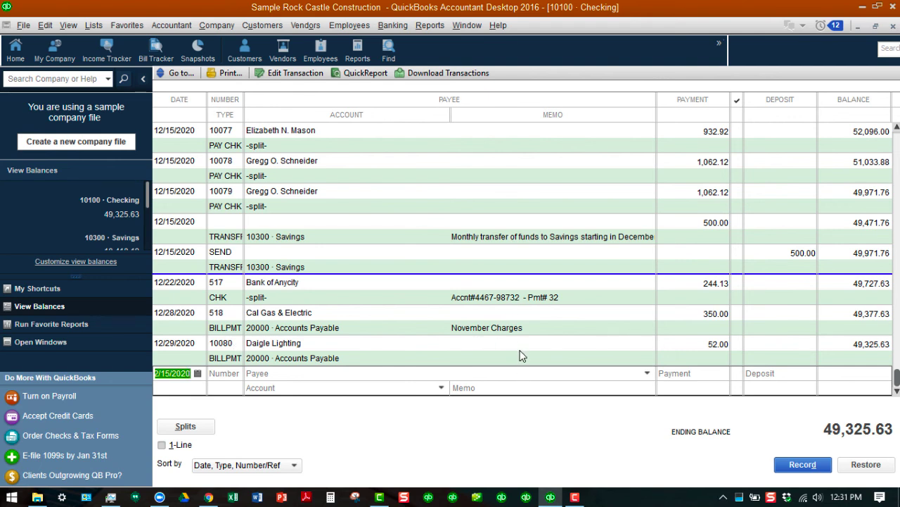
{"action": "left_click", "coordinate": [894, 26]}
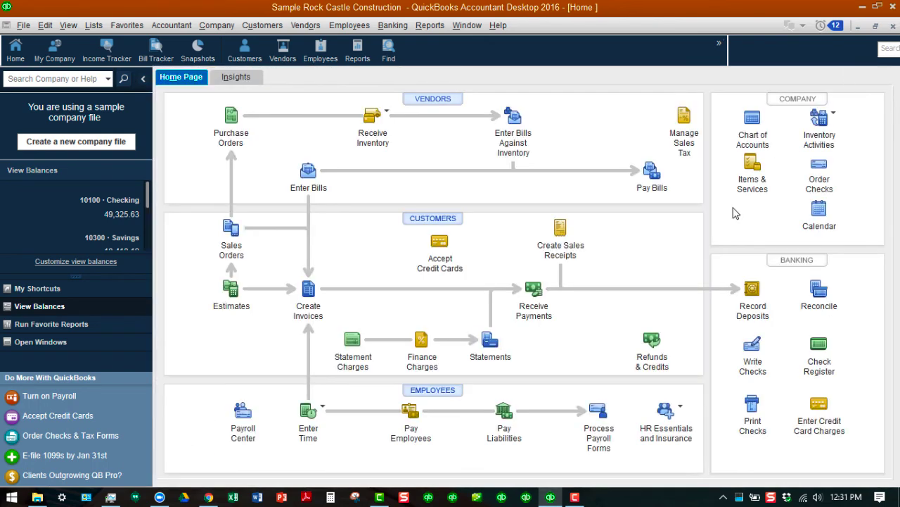
{"action": "left_click", "coordinate": [752, 405]}
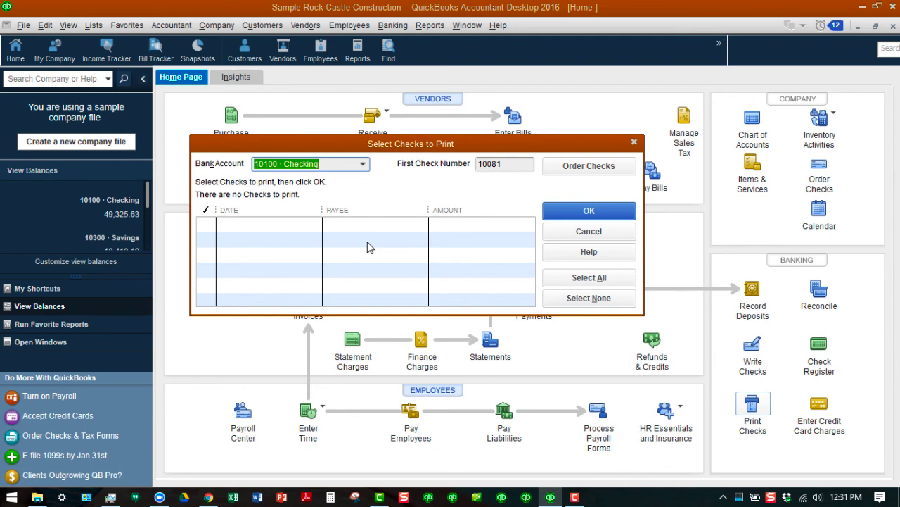
{"action": "left_click", "coordinate": [606, 233]}
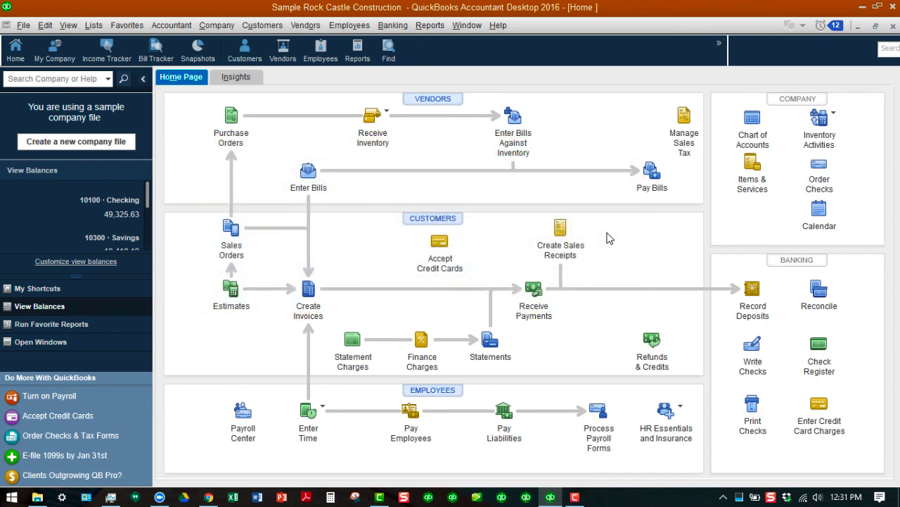